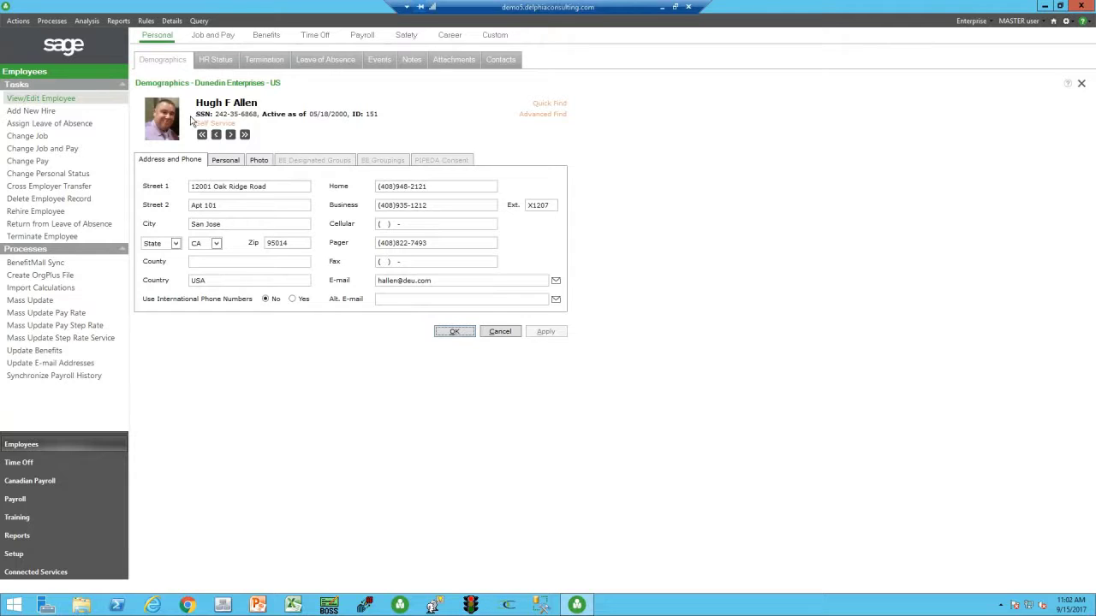
Open the employee's Verification custom detail and examine the Termination Notes field
{"action": "left_click", "coordinate": [496, 36]}
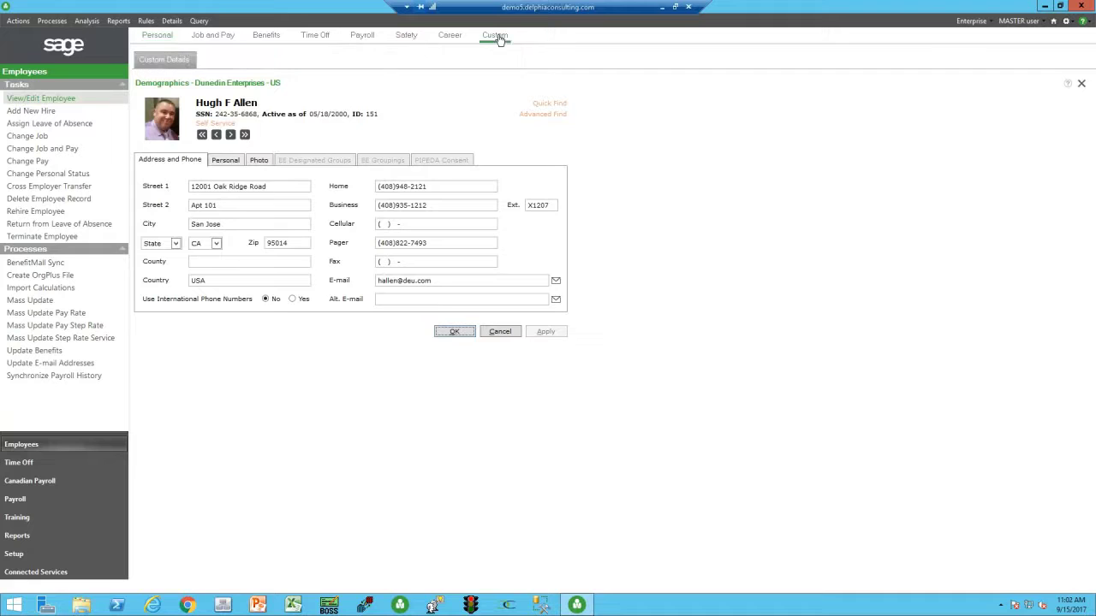
{"action": "left_click", "coordinate": [175, 65]}
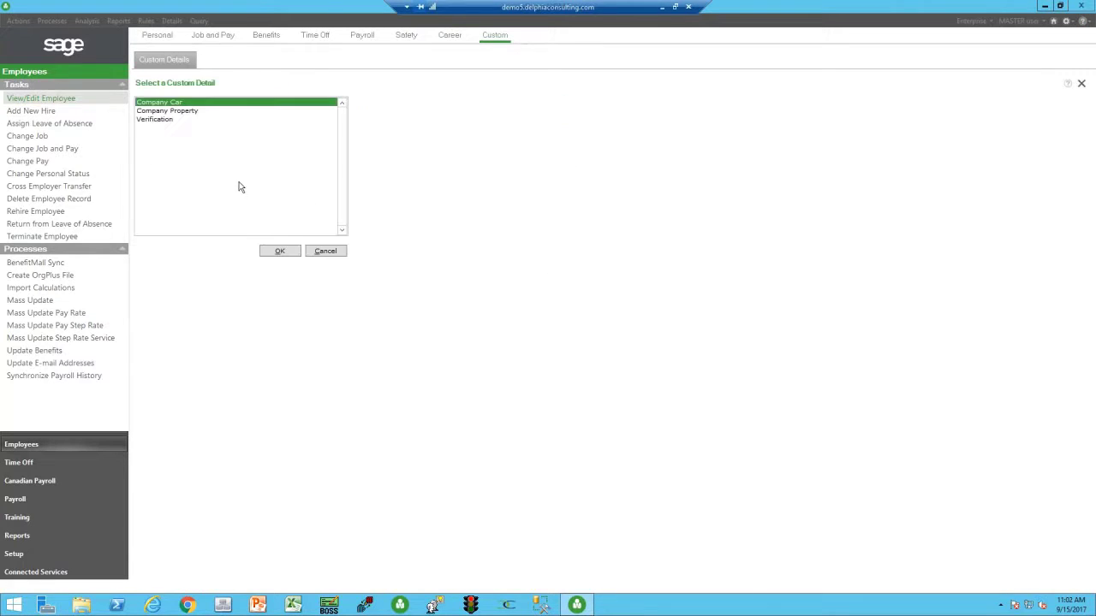
{"action": "double_click", "coordinate": [156, 121]}
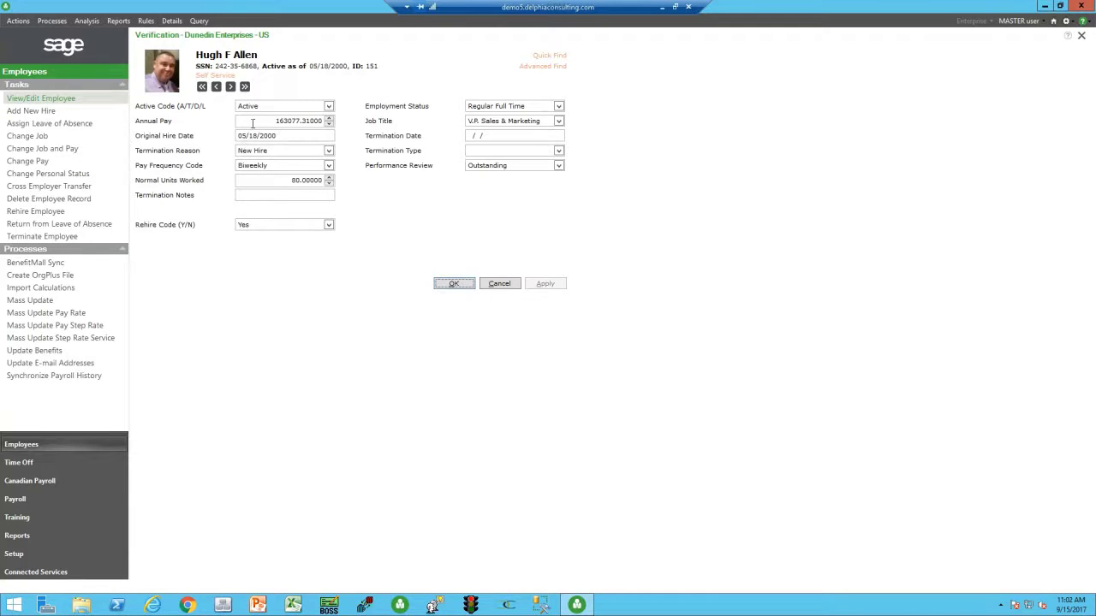
{"action": "left_click", "coordinate": [244, 195]}
Start a Mass Update on the Employee Custom Detail Data file with Termination Notes as the field to update
{"action": "left_click", "coordinate": [38, 302]}
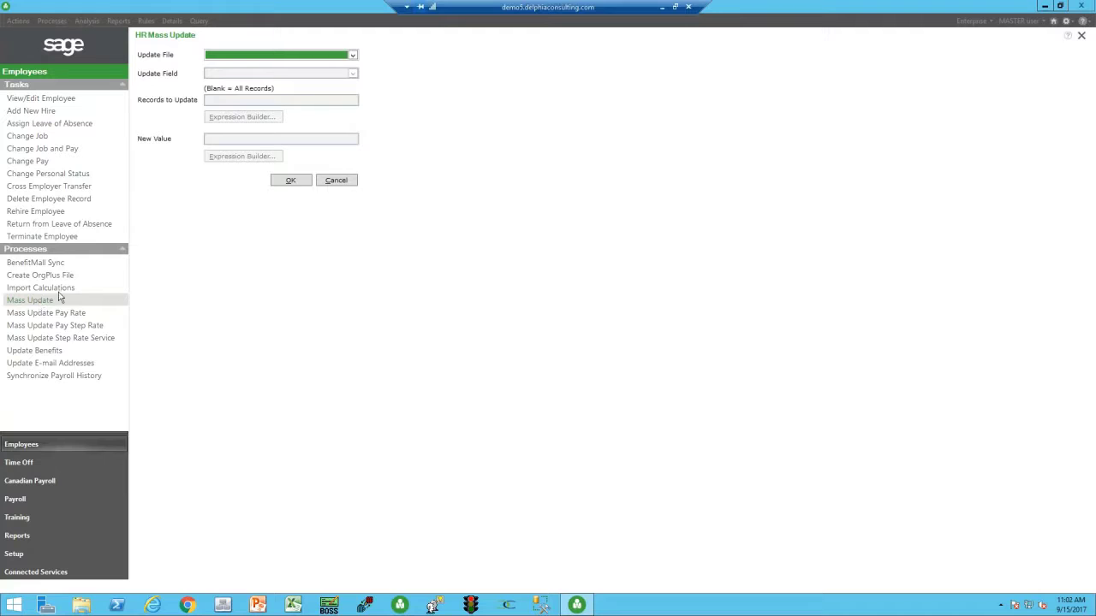
{"action": "left_click", "coordinate": [353, 54]}
{"action": "scroll", "coordinate": [375, 117], "scroll_direction": "down", "scroll_amount": 3}
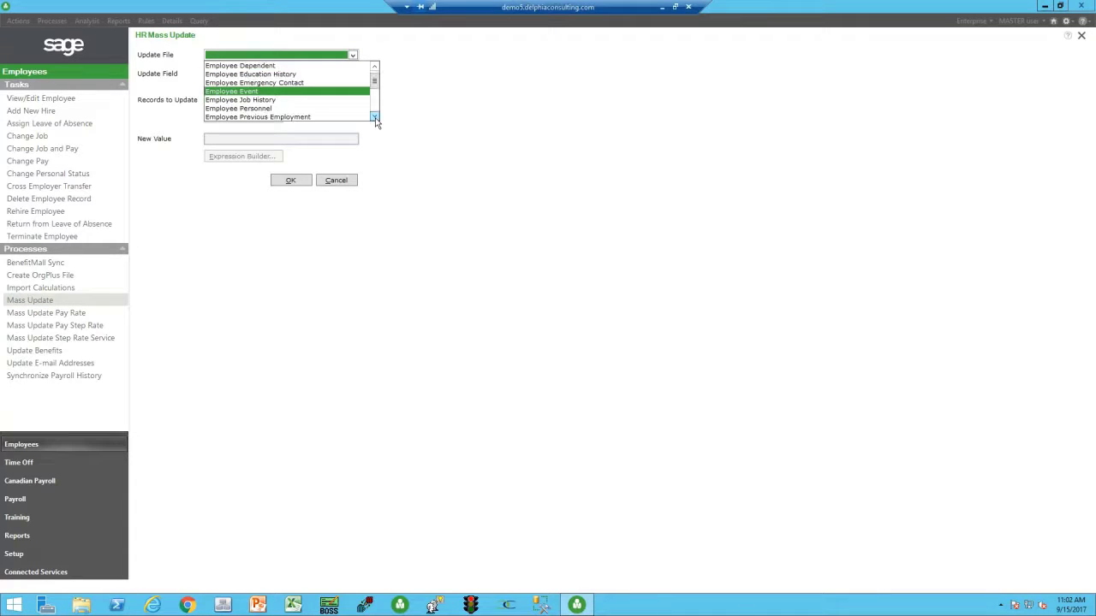
{"action": "left_click", "coordinate": [375, 117]}
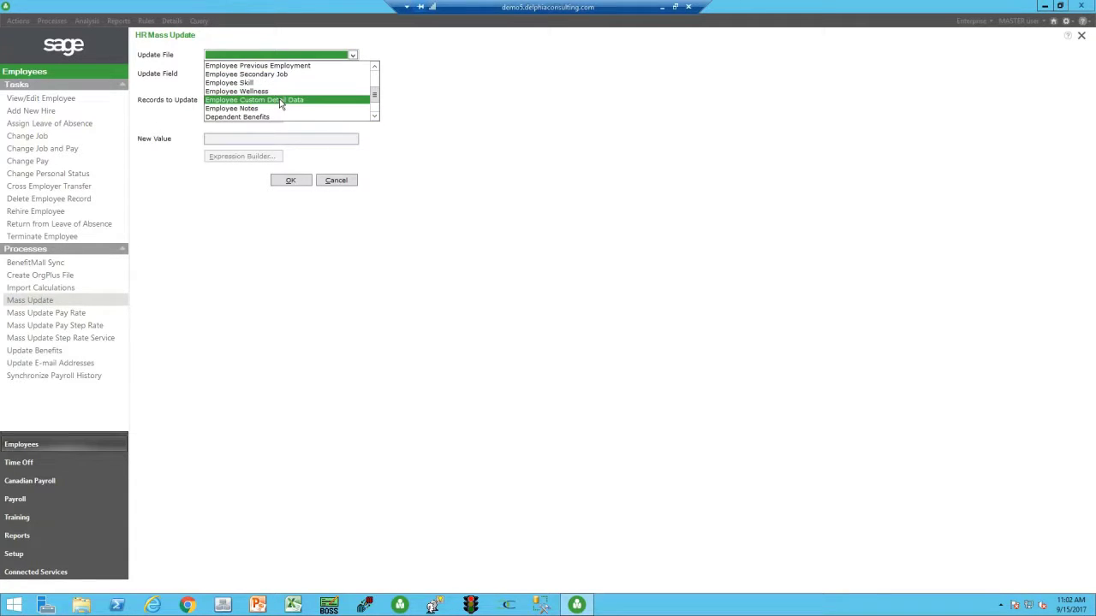
{"action": "left_click", "coordinate": [281, 100]}
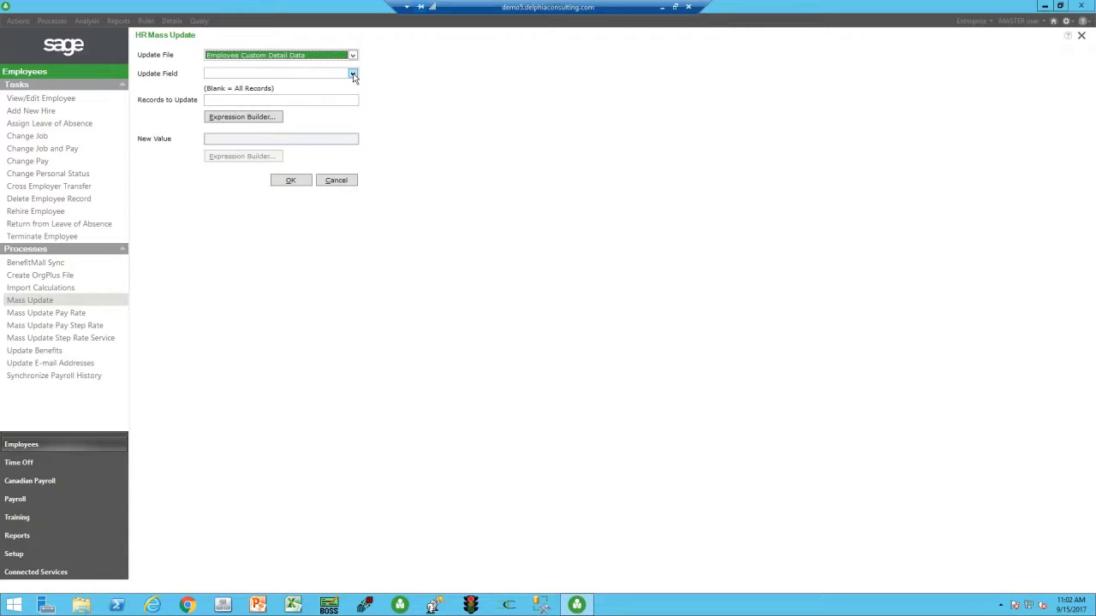
{"action": "left_click", "coordinate": [353, 75]}
{"action": "scroll", "coordinate": [420, 116], "scroll_direction": "down", "scroll_amount": 5}
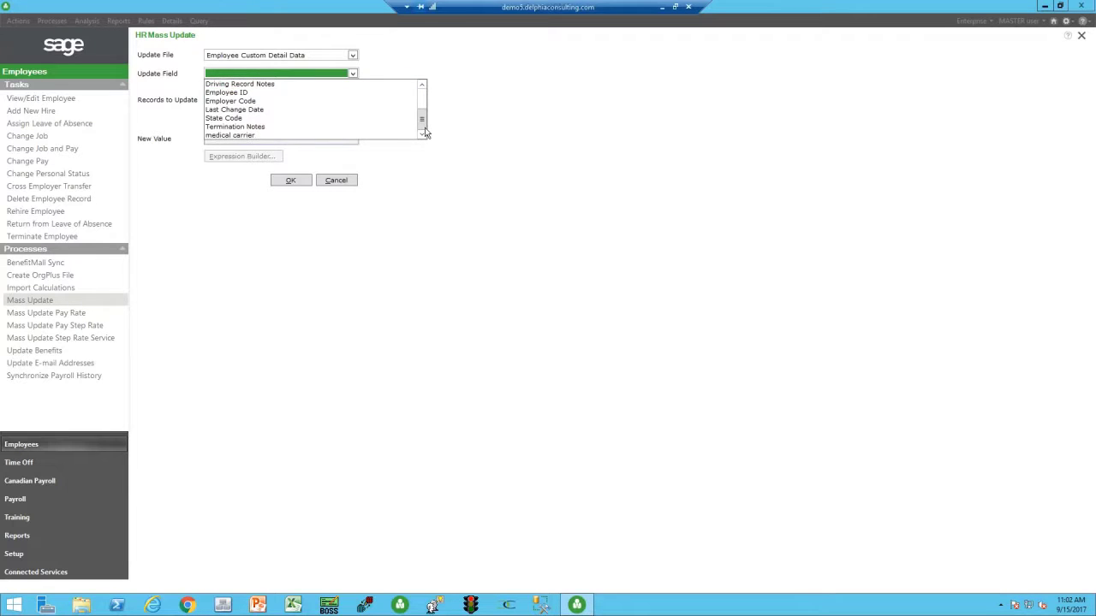
{"action": "left_click", "coordinate": [288, 129]}
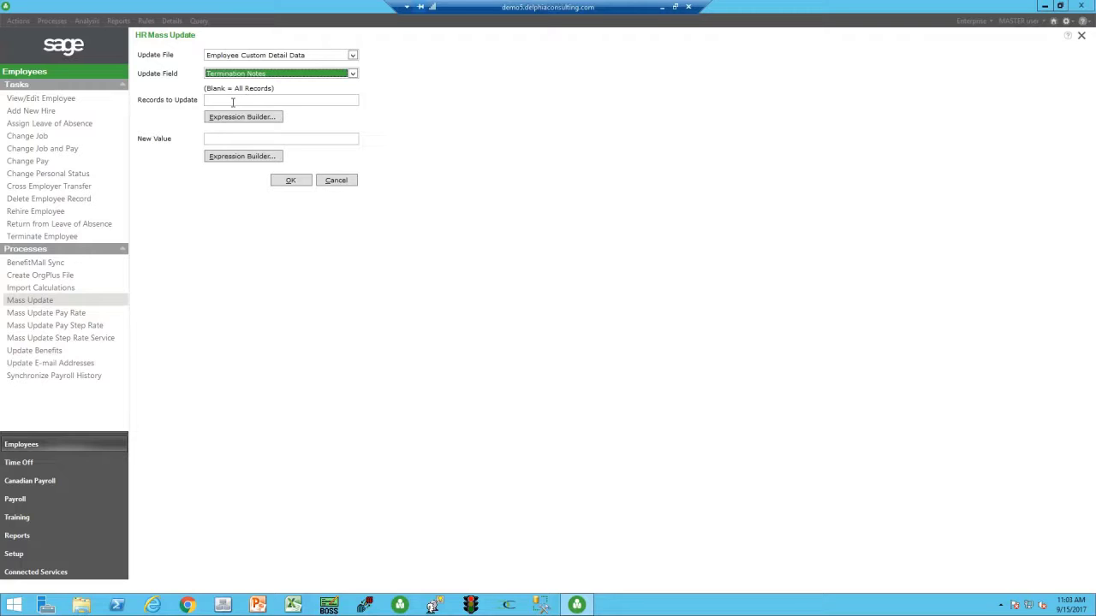
Build and verify the records expression Pe.p_active = 'A' from the Pe table to limit the update to active employees
{"action": "left_click", "coordinate": [232, 101]}
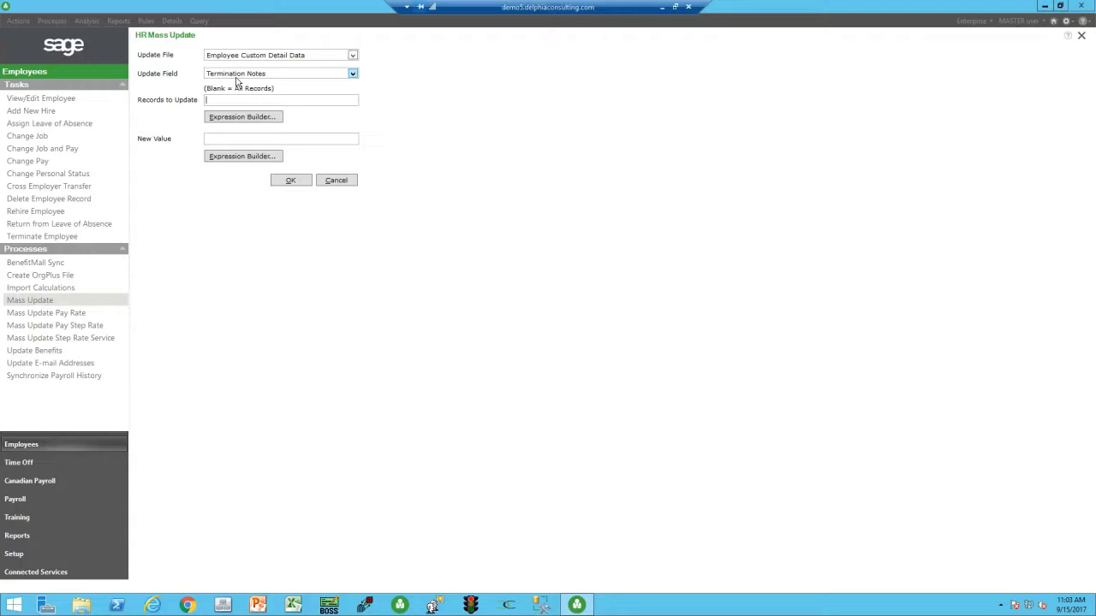
{"action": "left_click", "coordinate": [253, 124]}
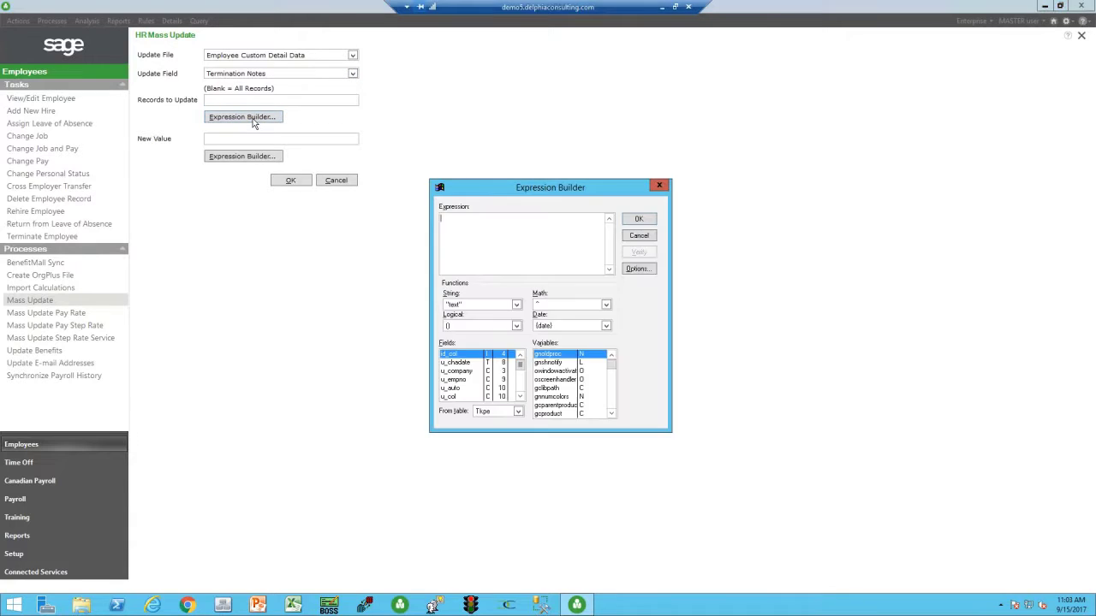
{"action": "left_click", "coordinate": [518, 411]}
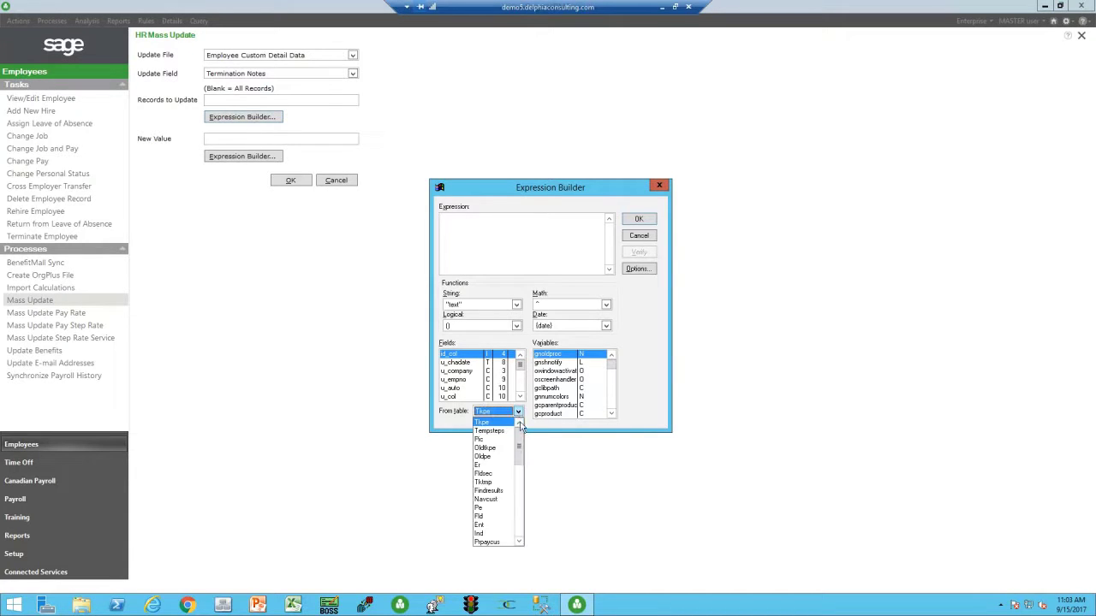
{"action": "left_click", "coordinate": [486, 508]}
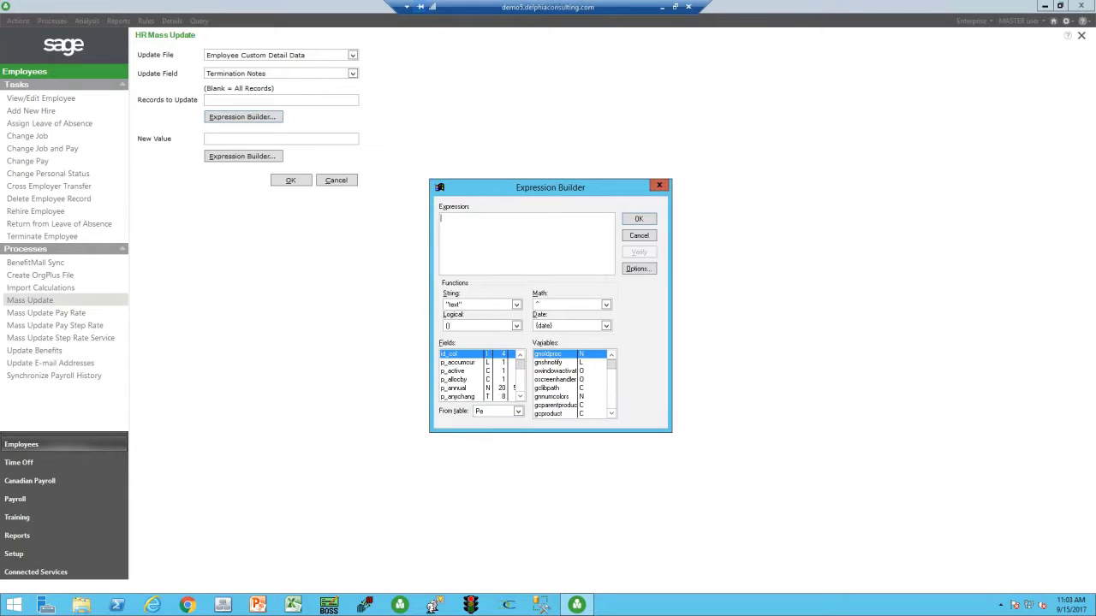
{"action": "double_click", "coordinate": [460, 374]}
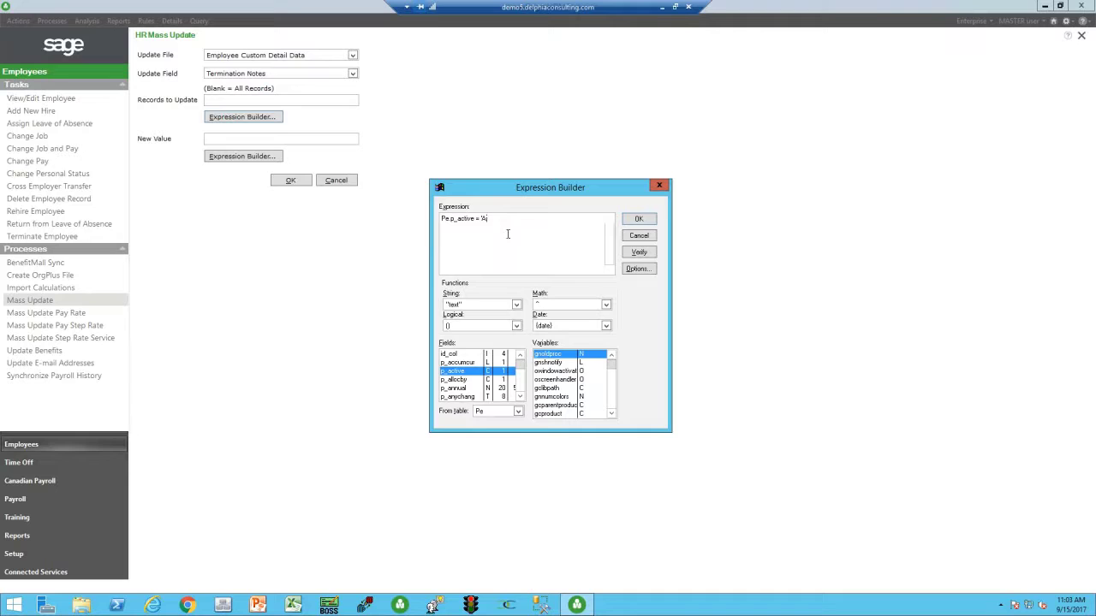
{"action": "left_click", "coordinate": [641, 252]}
{"action": "left_click", "coordinate": [641, 220]}
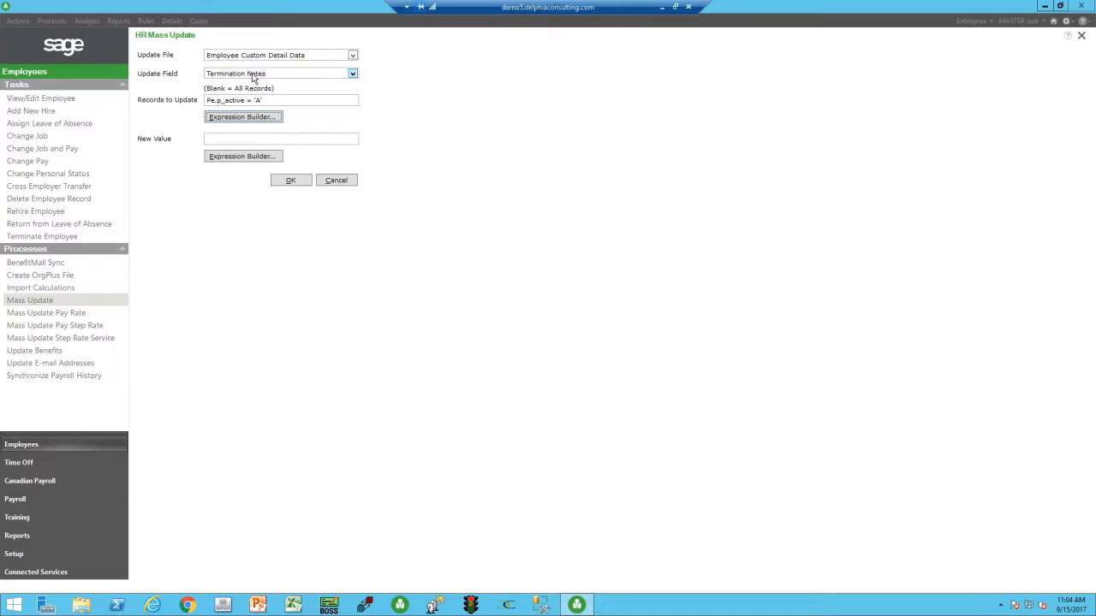
Set the new value to 'N/A', run the mass update on the matching records and close it
{"action": "left_click", "coordinate": [246, 139]}
{"action": "type", "text": "N/A"}
{"action": "left_click", "coordinate": [289, 181]}
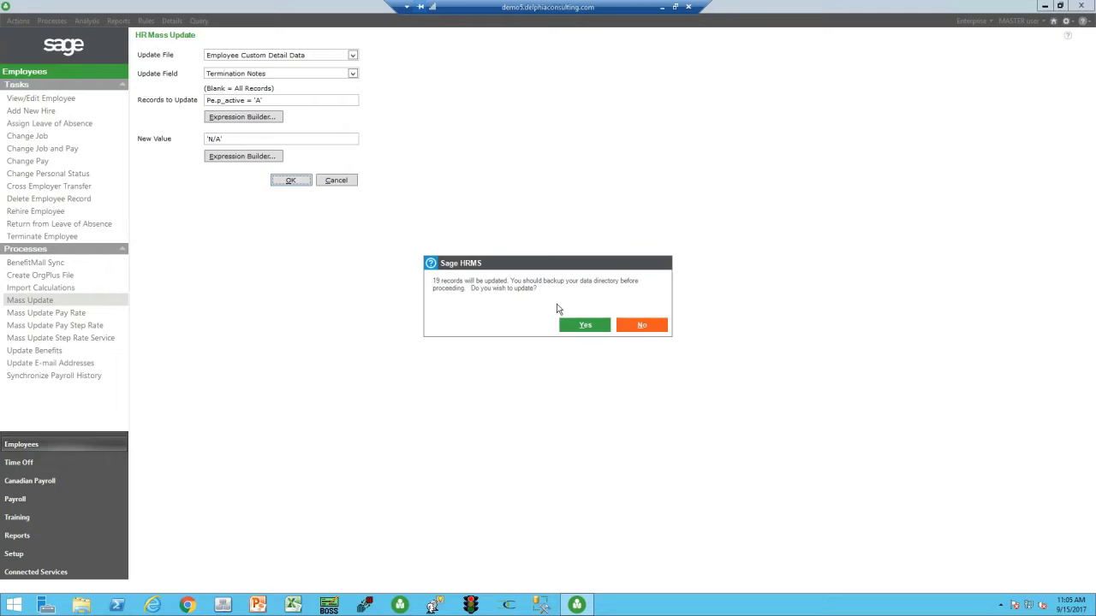
{"action": "left_click", "coordinate": [595, 327]}
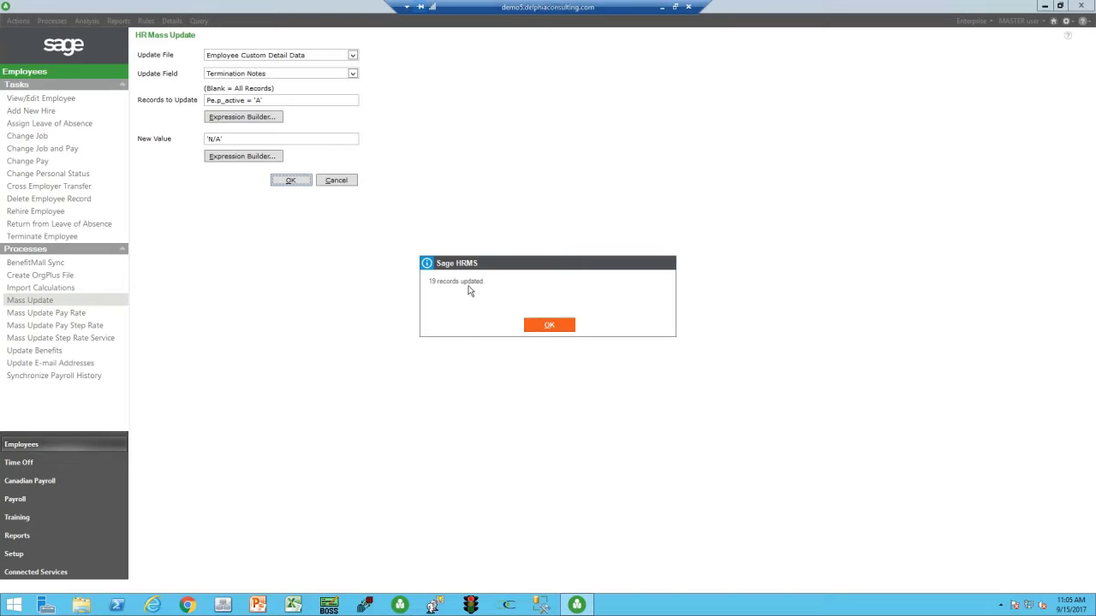
{"action": "left_click", "coordinate": [549, 326]}
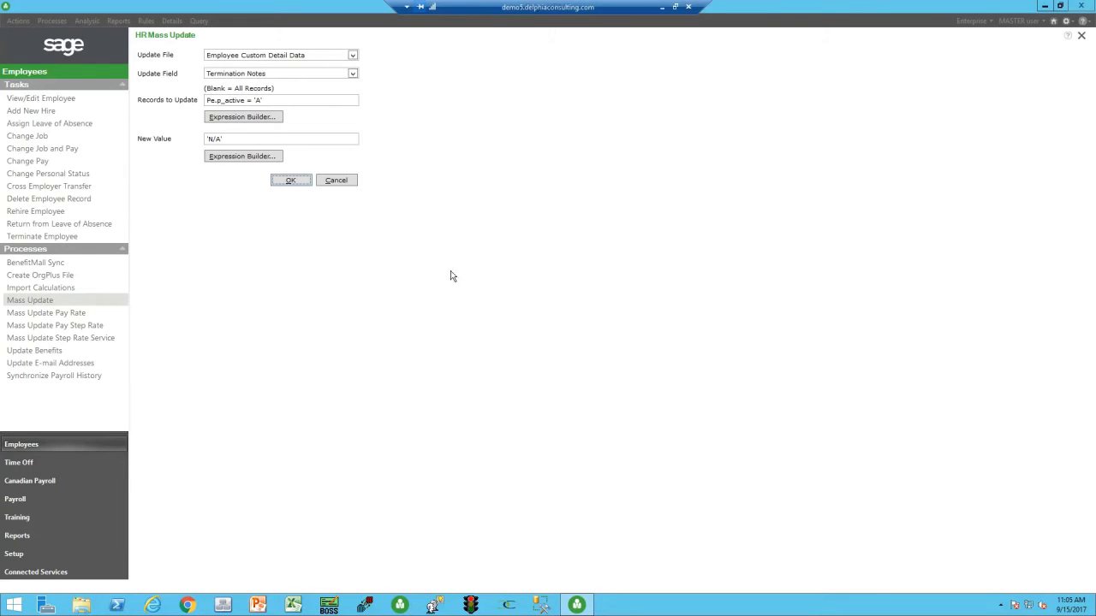
{"action": "left_click", "coordinate": [1082, 38]}
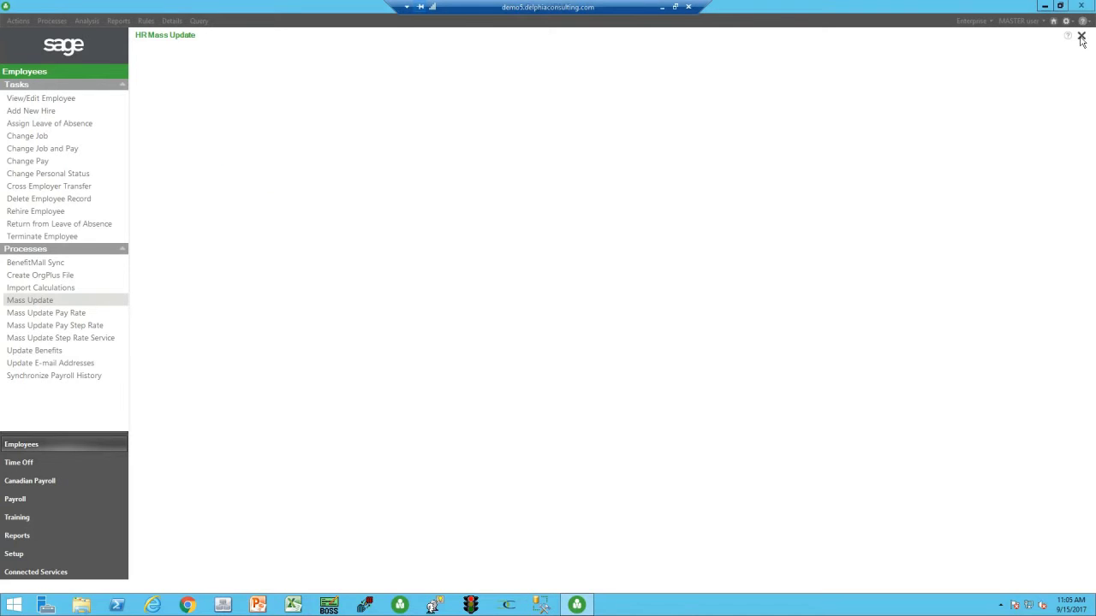
Reopen the employee's Verification custom detail and check the Termination Notes value after the mass update
{"action": "left_click", "coordinate": [86, 99]}
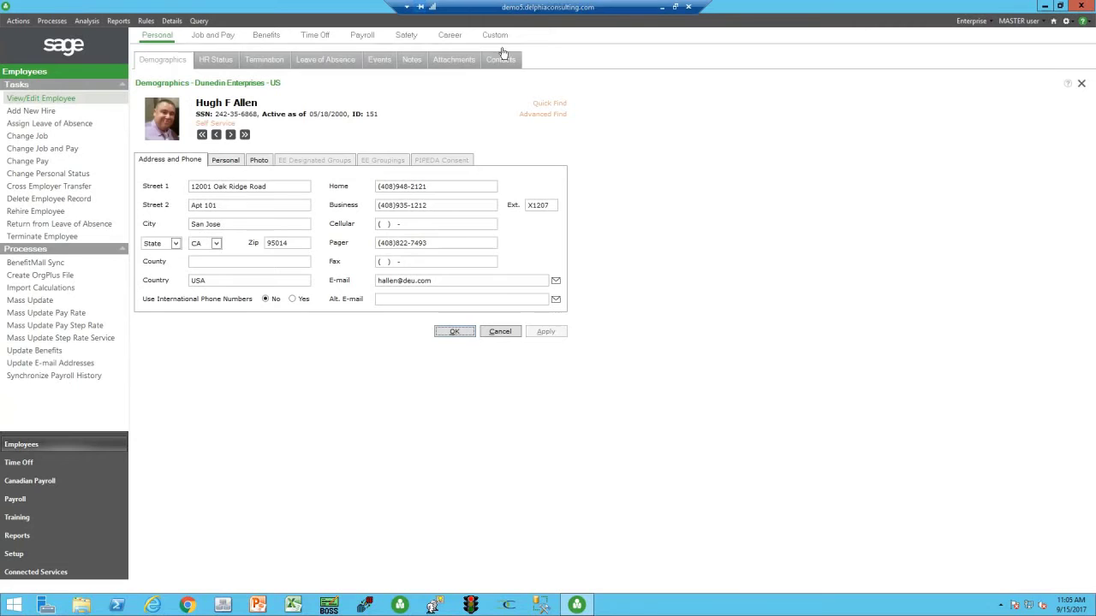
{"action": "left_click", "coordinate": [498, 37]}
{"action": "left_click", "coordinate": [181, 66]}
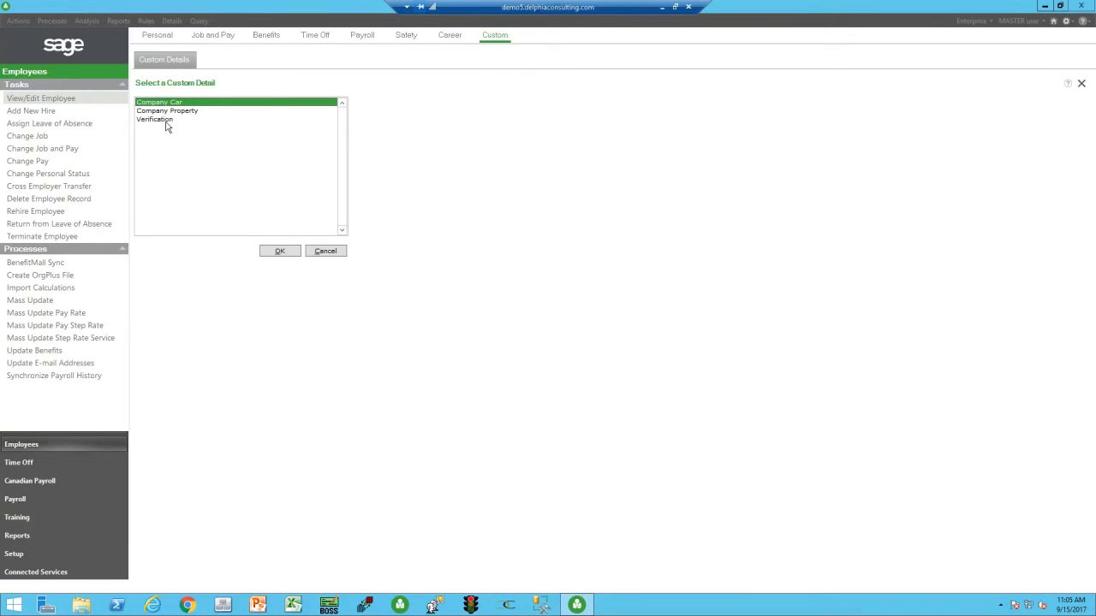
{"action": "double_click", "coordinate": [165, 120]}
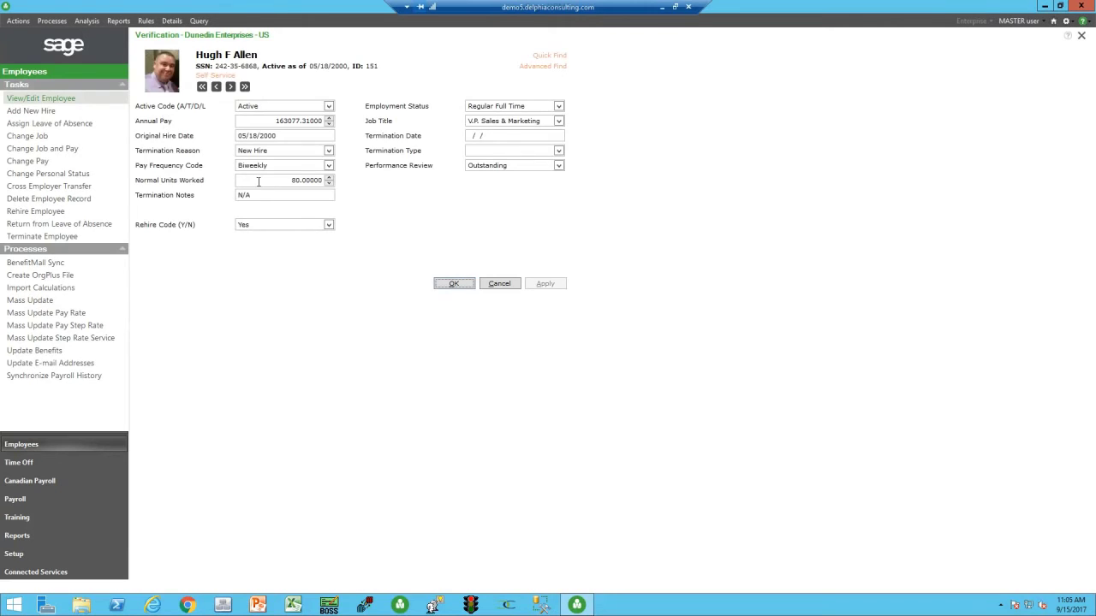
{"action": "left_click_drag", "start_coordinate": [257, 195], "coordinate": [234, 194]}
{"action": "left_click", "coordinate": [264, 196]}
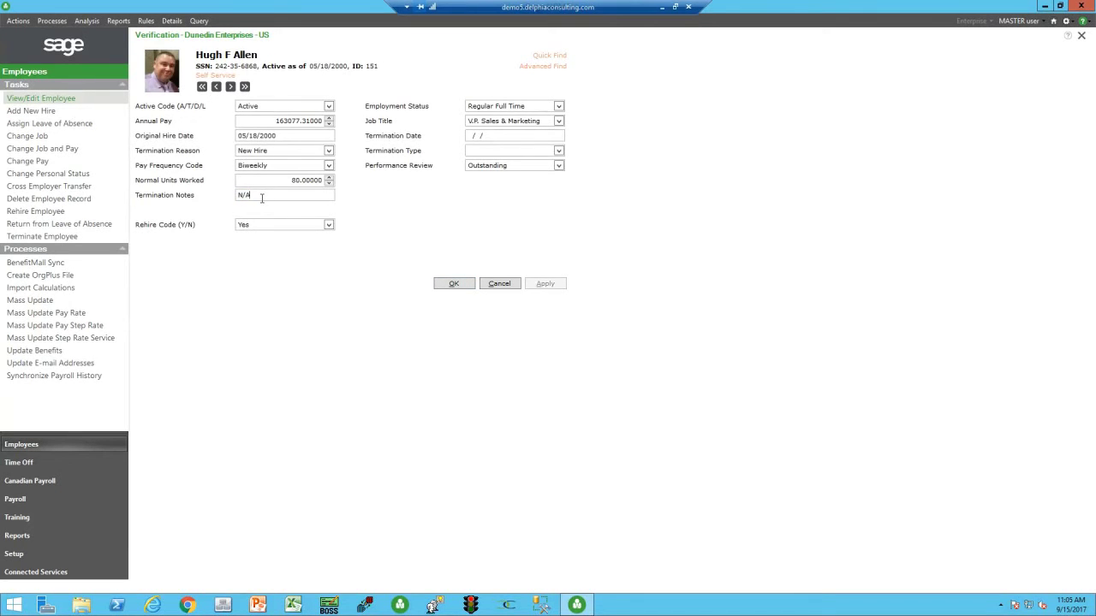